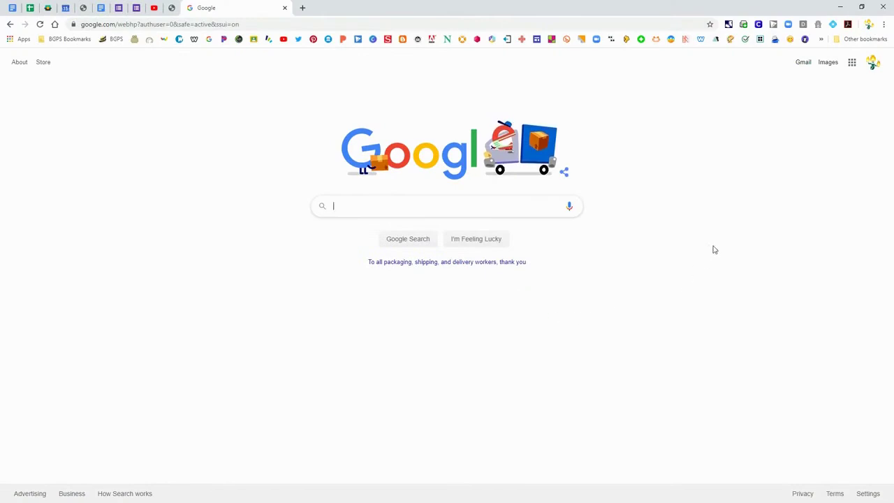
Switch Google Search to the student's second signed-in Google account.
click(873, 64)
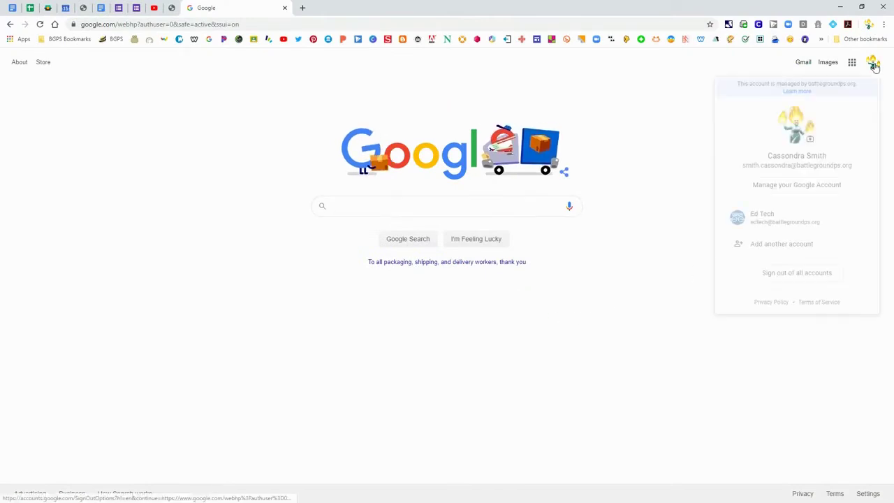
click(746, 224)
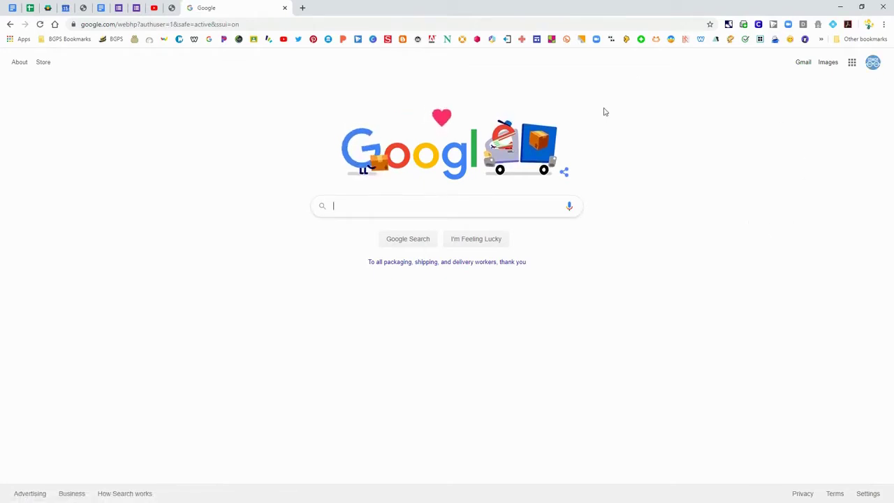
Launch Classroom from the Google apps grid and open the Demo Classroom class.
click(852, 62)
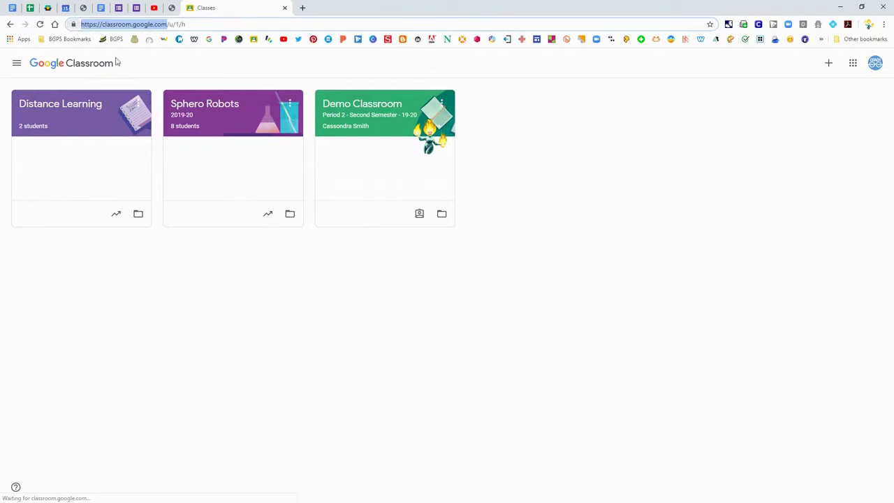
click(510, 110)
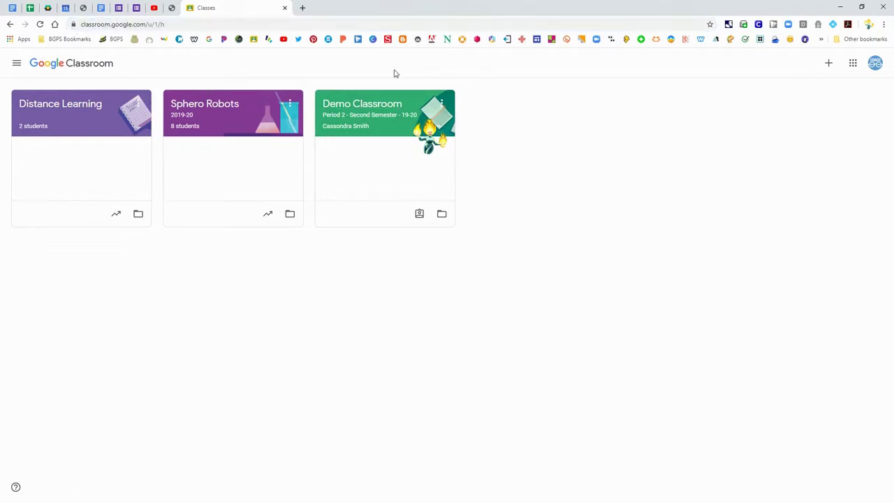
click(357, 105)
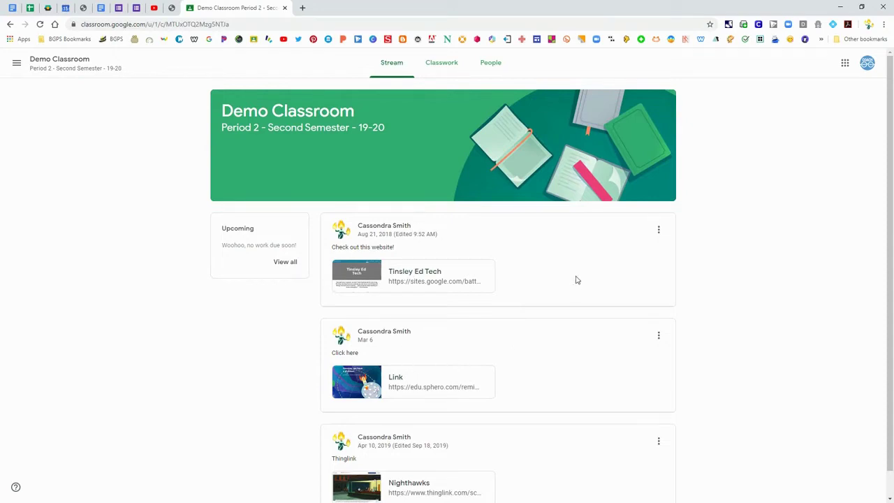
Open the Classwork tab, check the status of all work under View your work, and return.
click(441, 65)
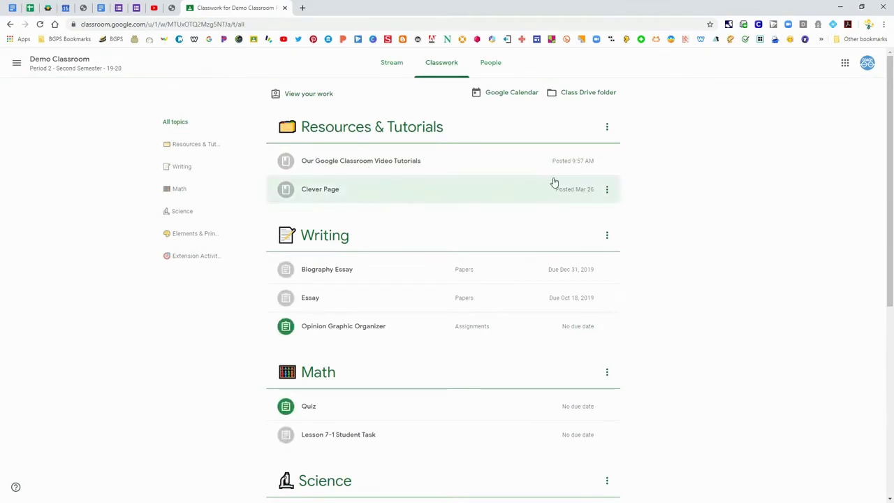
click(293, 98)
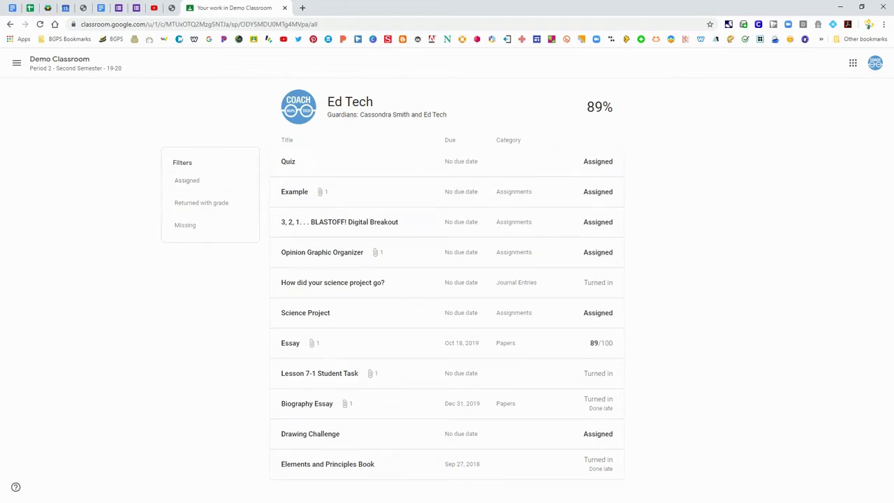
click(11, 26)
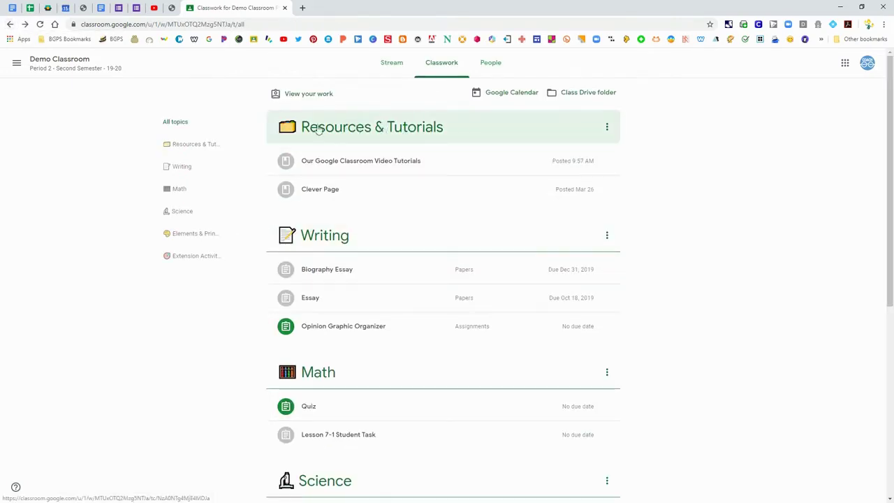
Browse the Resources & Tutorials, Writing, Math and Science topics, then return to All topics.
click(364, 130)
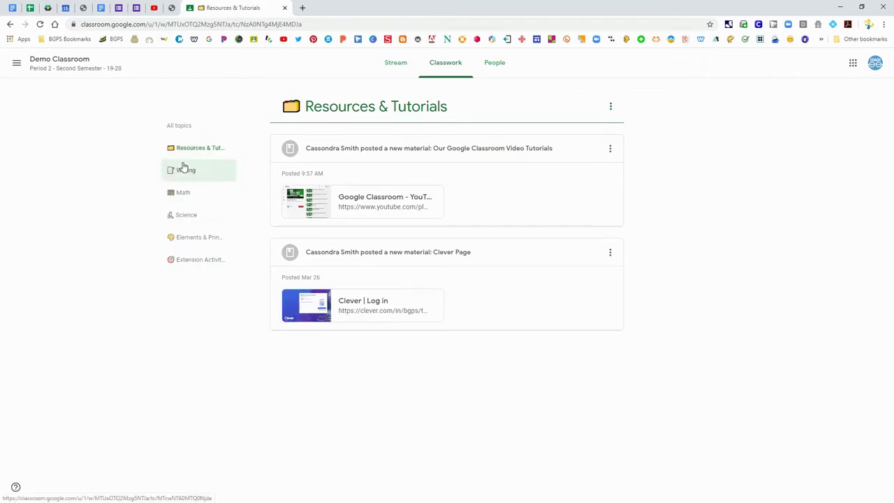
click(183, 171)
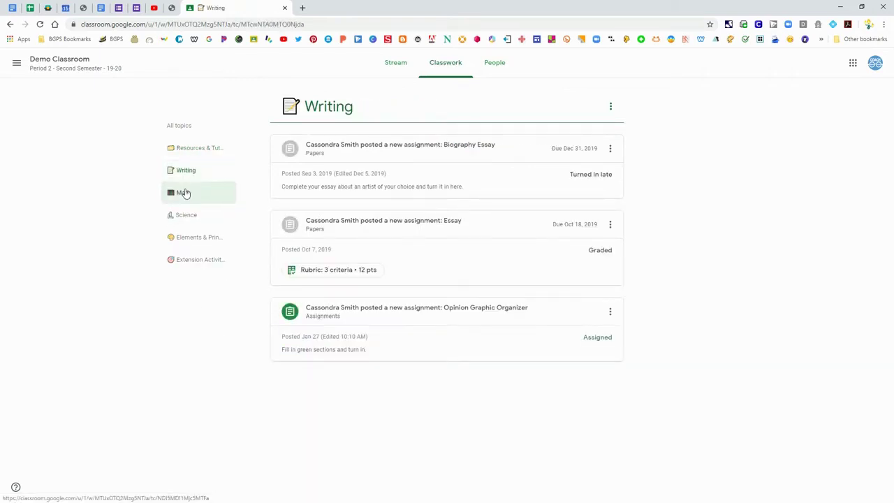
click(184, 193)
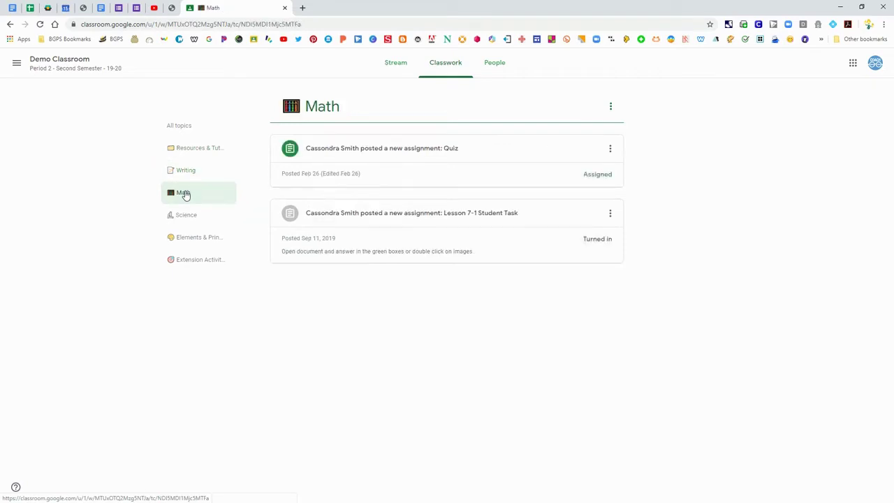
click(183, 216)
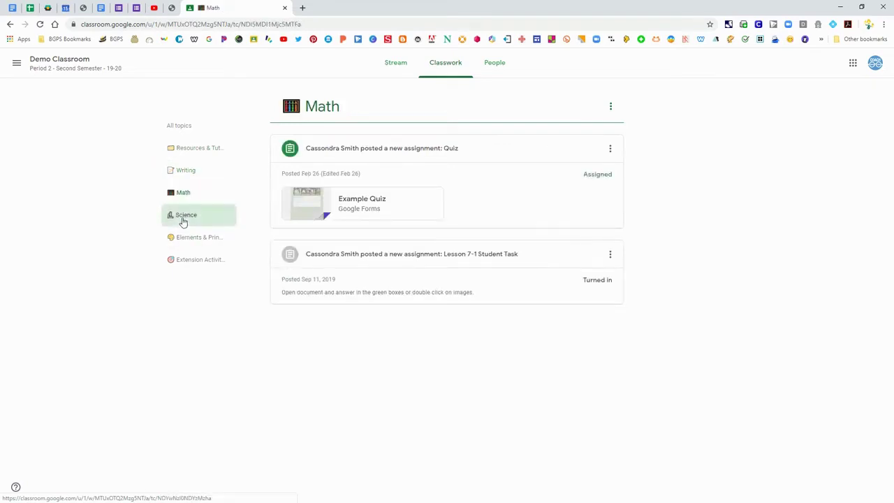
click(184, 126)
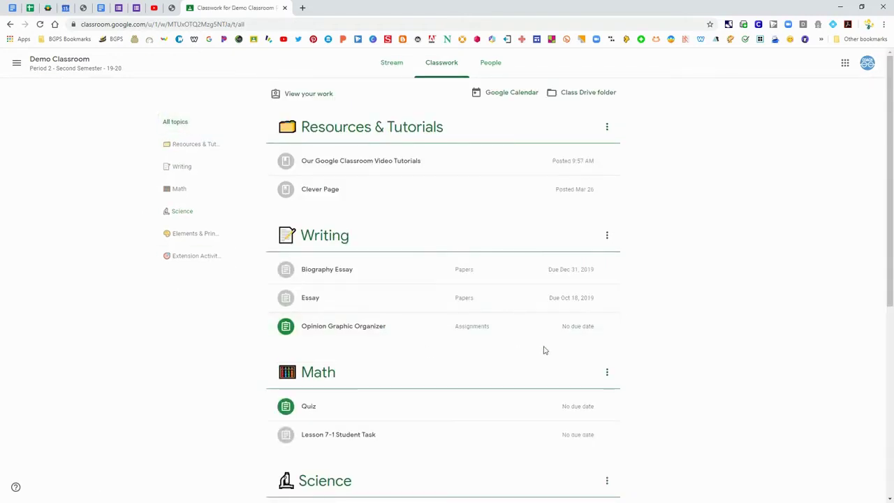
scroll(648, 315, down, 1)
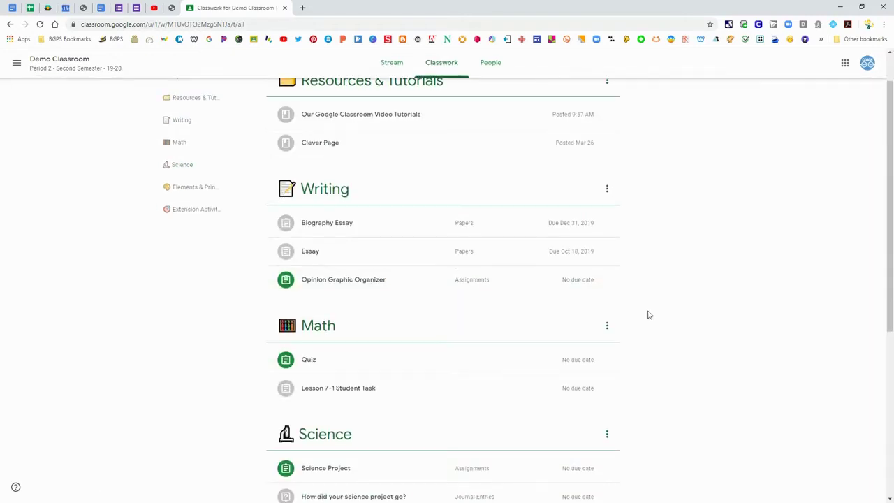
Open the Opinion Graphic Organizer assignment and its attached Ed Tech Google Doc.
click(340, 279)
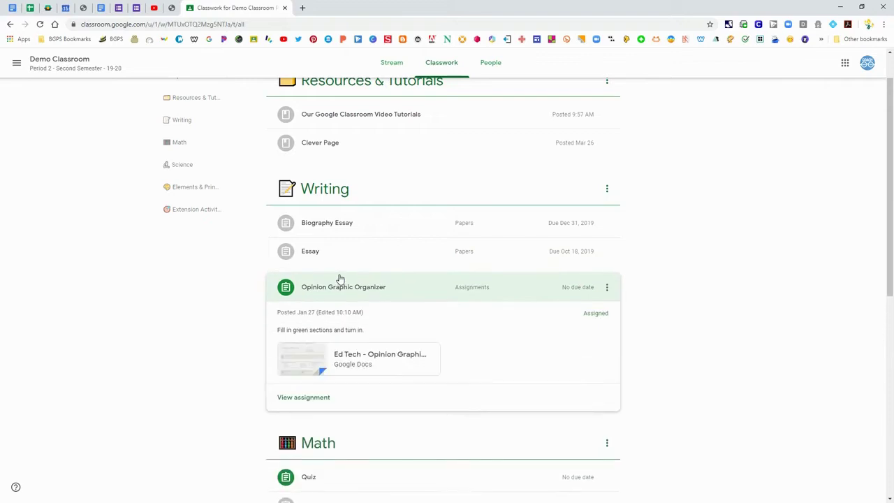
click(308, 398)
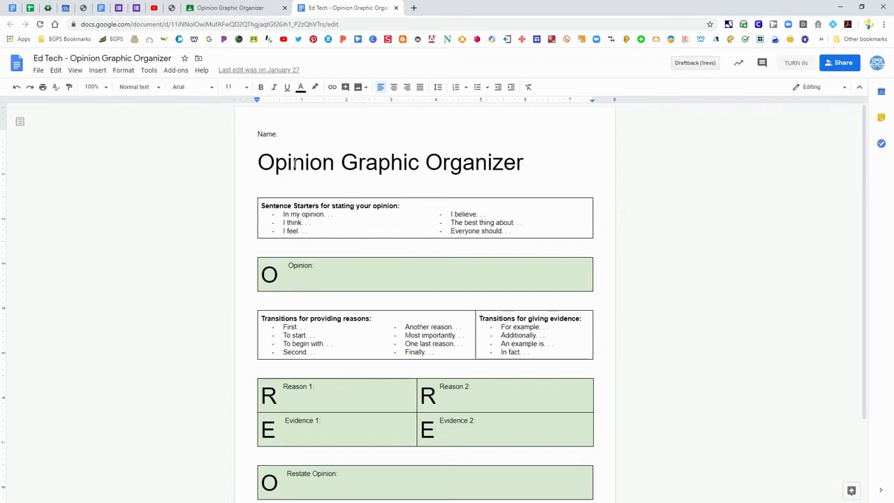
Place the cursor in the document's Opinion section, then close the Ed Tech doc tab.
click(315, 280)
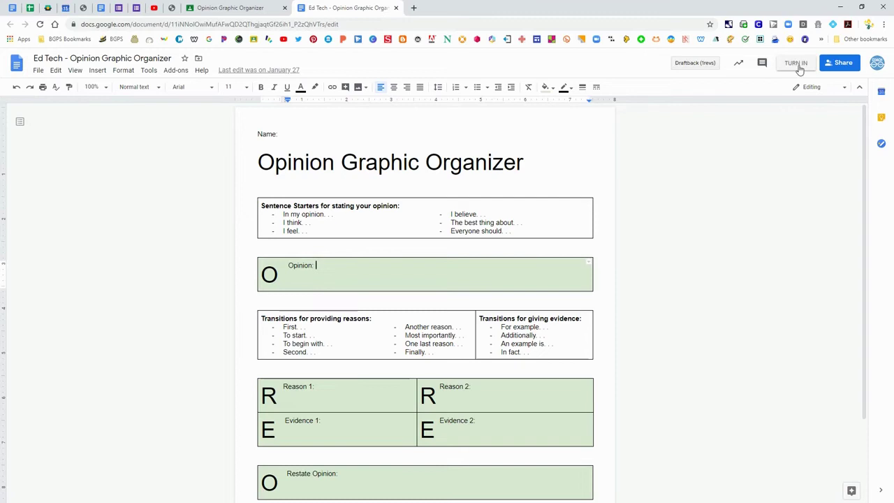
click(395, 10)
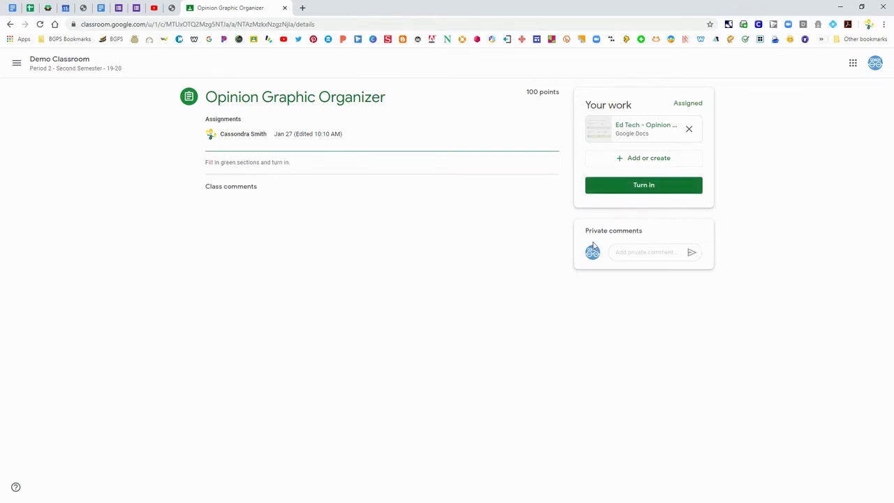
Go back to Classwork, collapse Opinion Graphic Organizer, and scroll down to the Science topic.
click(634, 252)
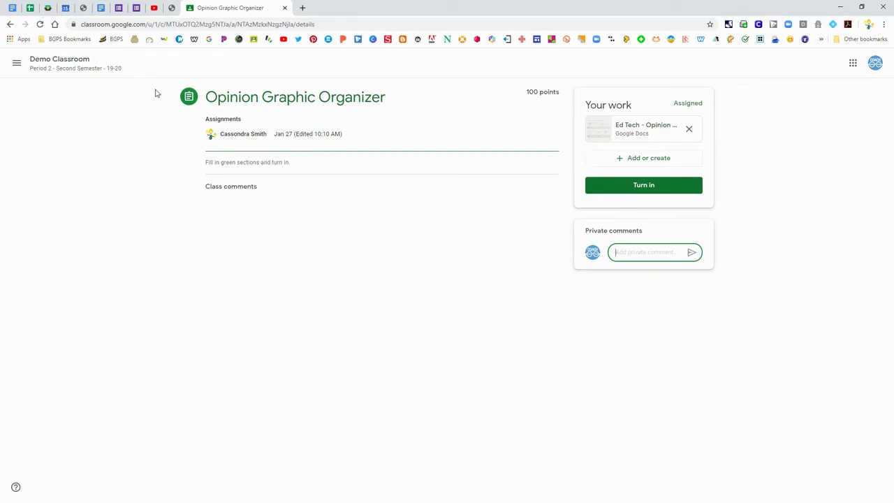
click(10, 25)
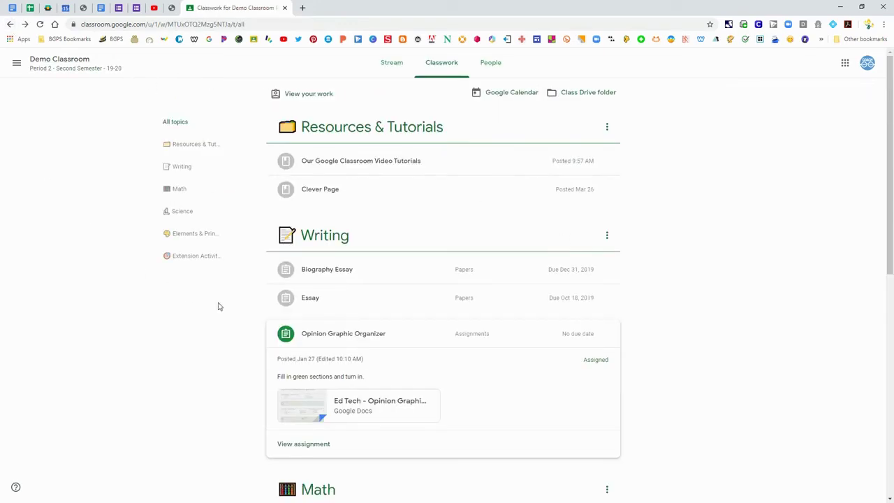
click(379, 335)
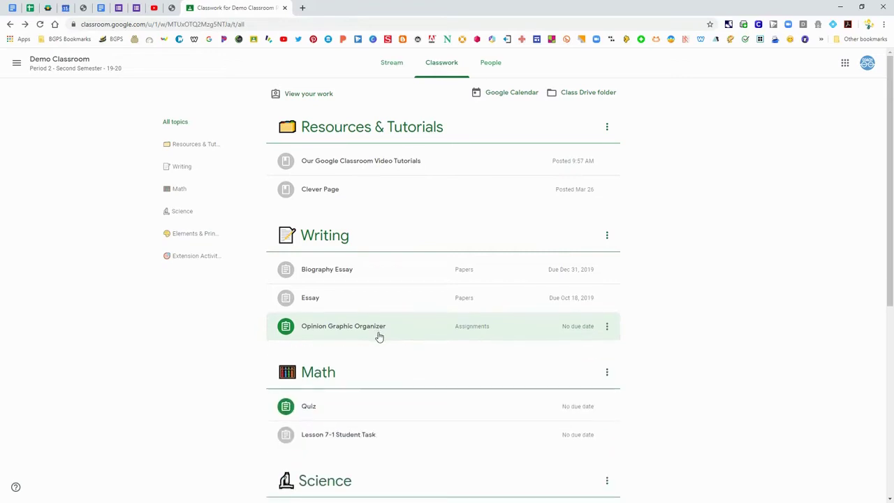
scroll(387, 333, down, 2)
scroll(388, 336, down, 1)
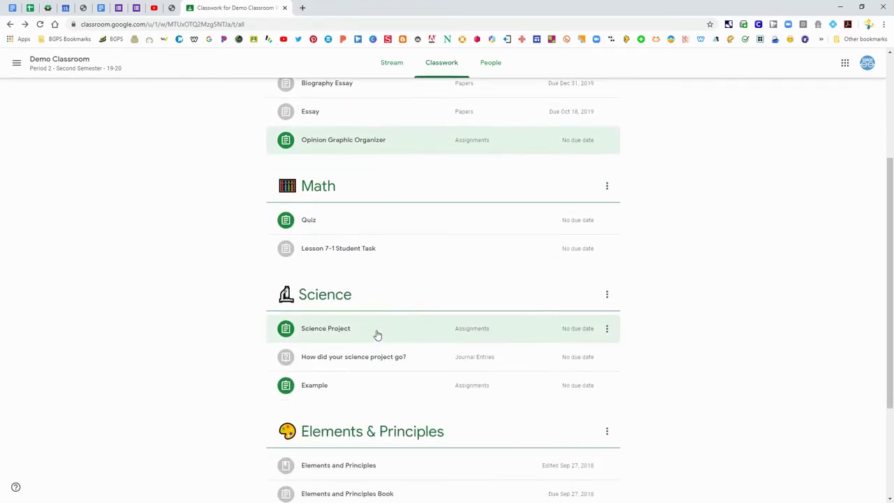
Open the Science Project assignment and choose Add or create > File for uploading.
click(340, 331)
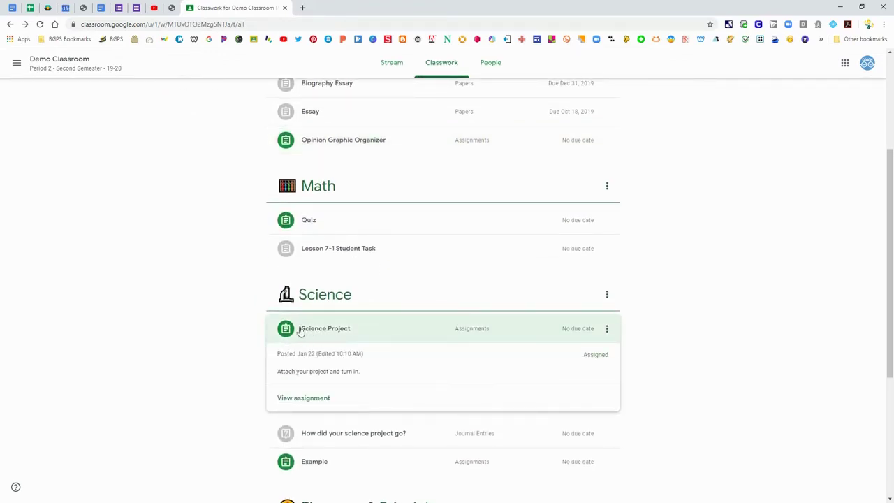
click(305, 401)
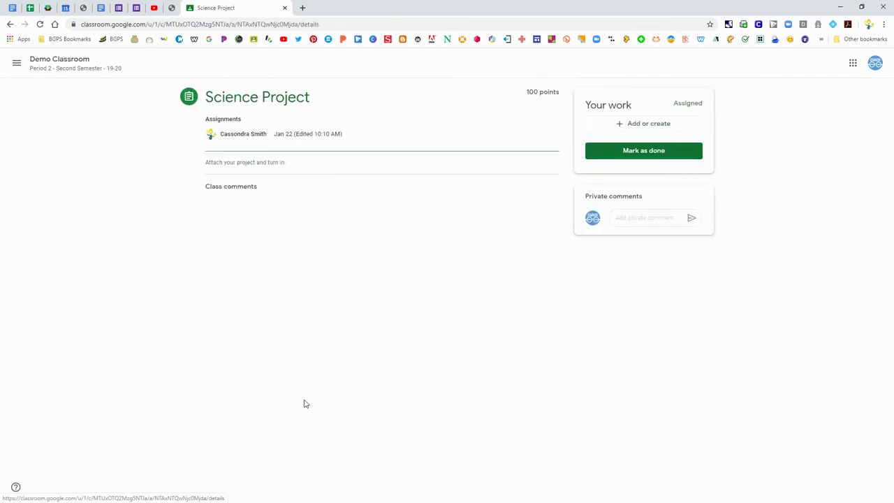
click(676, 125)
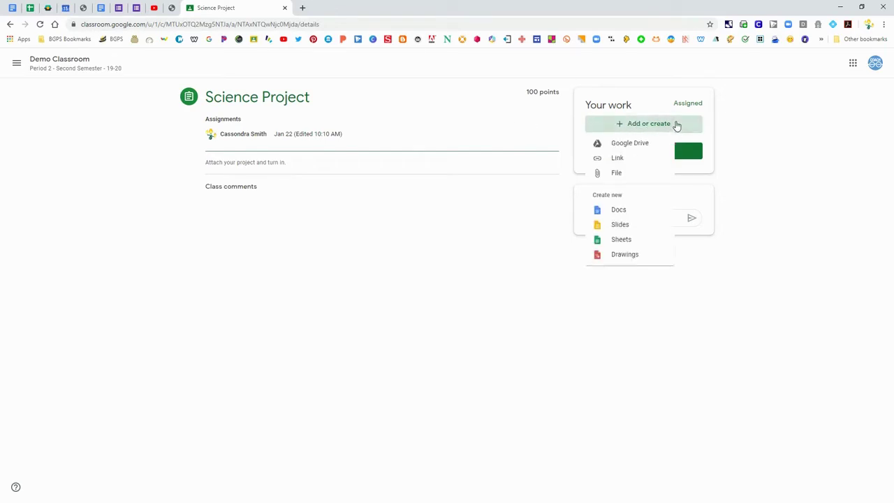
click(618, 173)
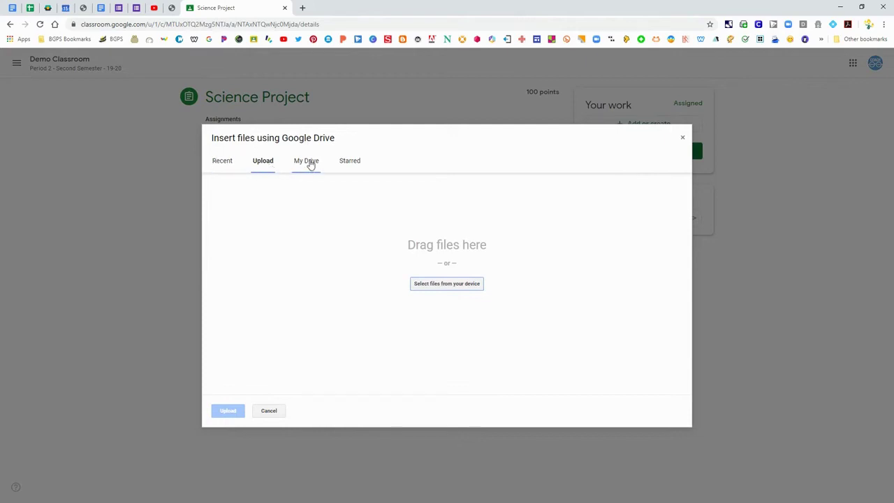
Upload Advanced Resources Landing Page Graphic.png from the computer to the Science Project work.
click(420, 286)
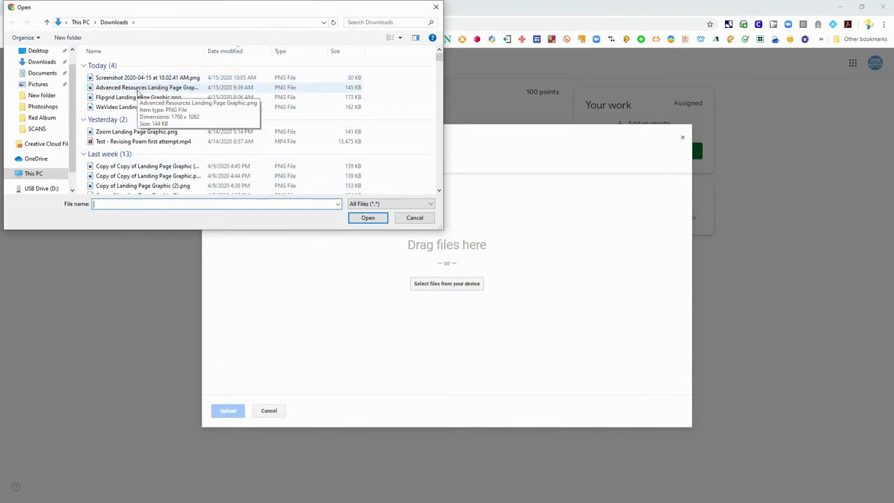
click(138, 91)
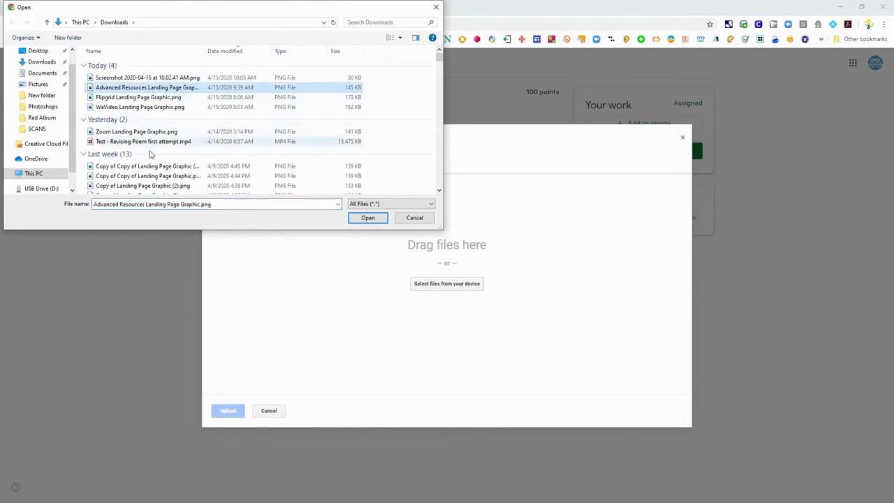
click(366, 219)
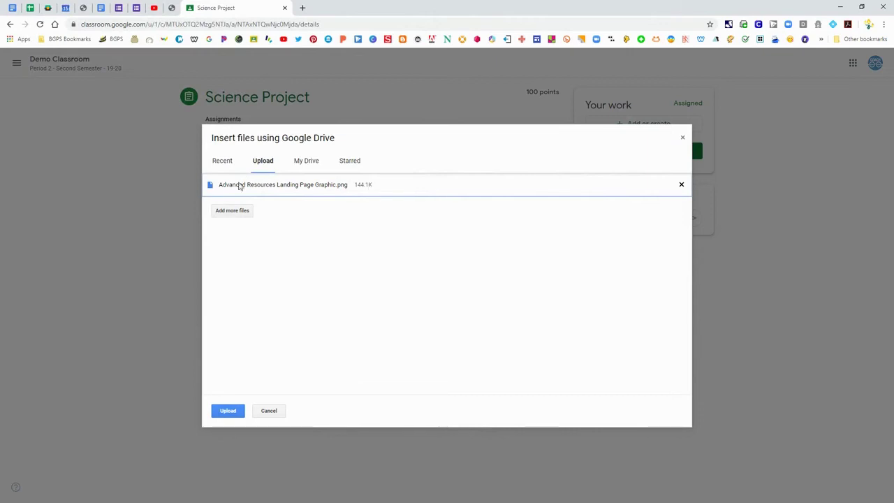
click(225, 412)
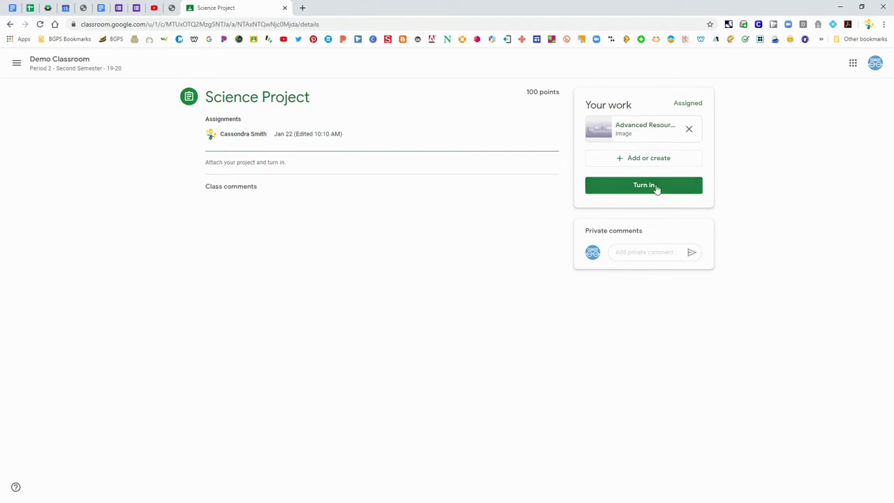
click(674, 158)
Attach the Ed Tech Google Doc from Drive's Recent list, then return to Classwork.
click(623, 178)
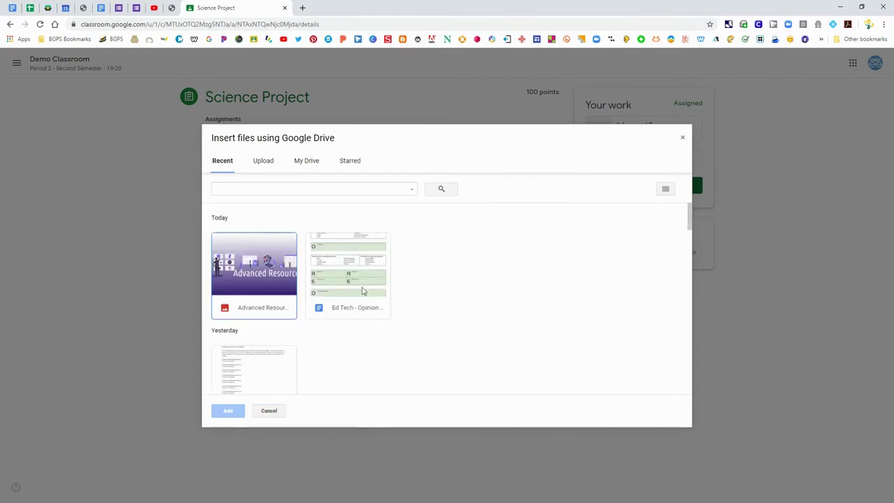
click(362, 291)
click(228, 410)
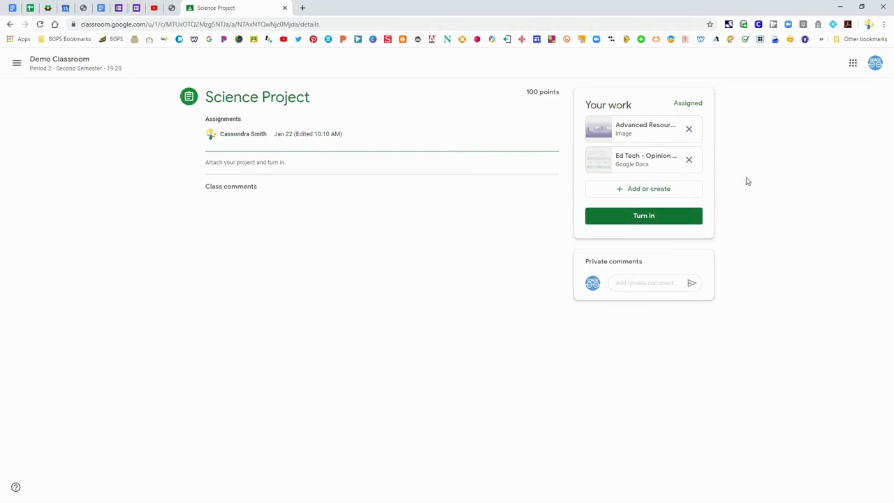
click(142, 63)
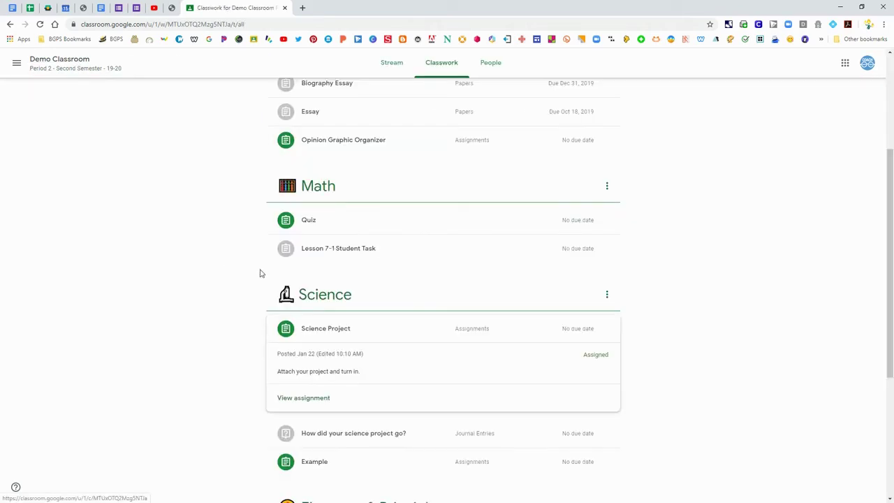
Open the Science Project assignment and turn it in with both attachments, confirming the dialog.
click(329, 332)
click(330, 332)
click(319, 398)
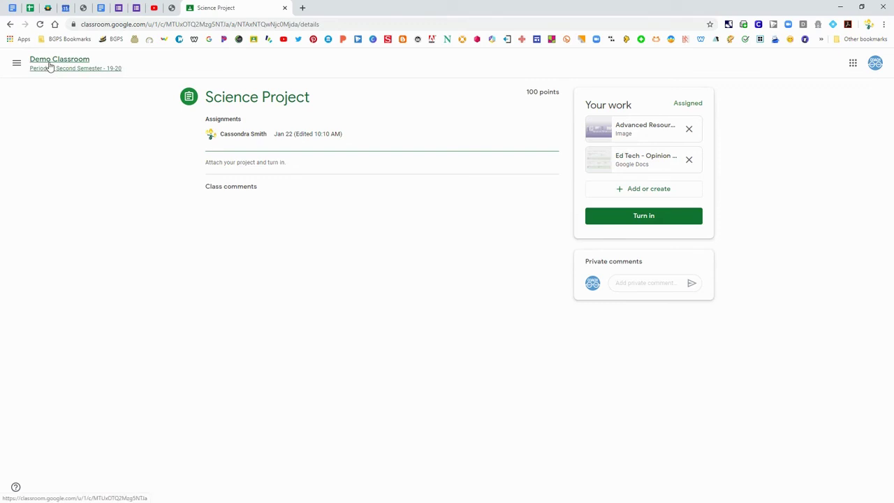
click(602, 217)
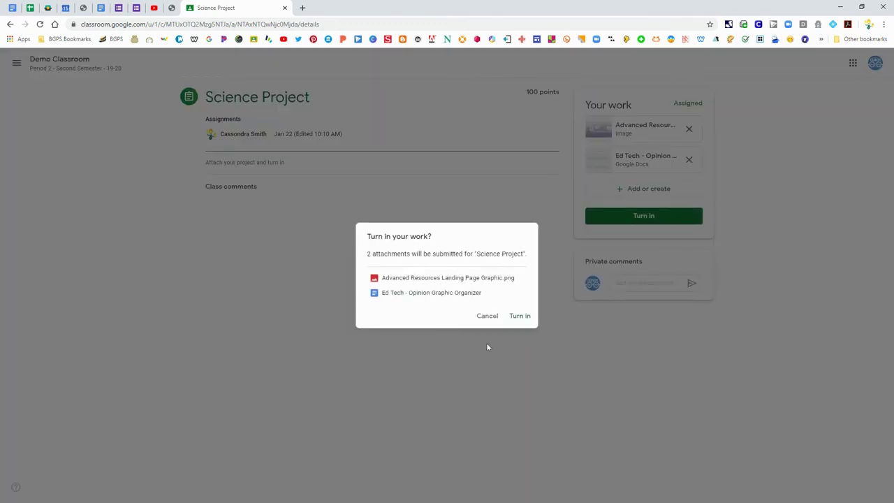
click(520, 318)
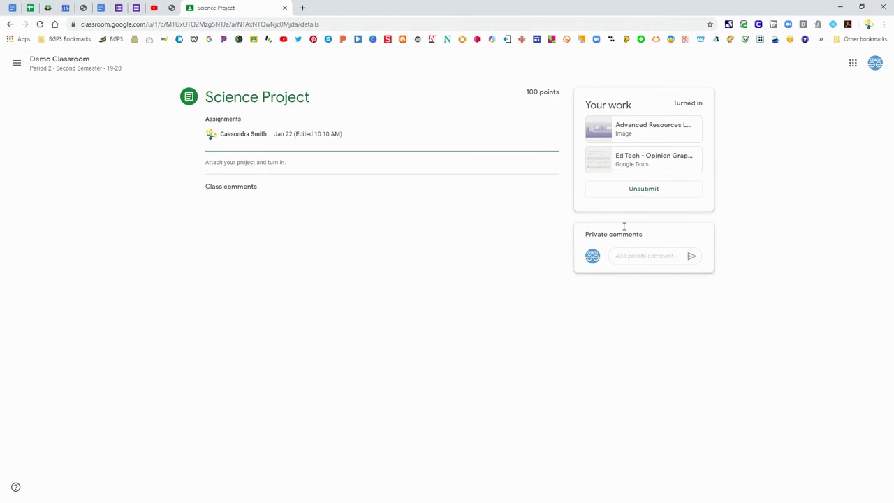
Return to Demo Classroom's Classwork list, collapse Science Project, and confirm it shows Turned in.
click(55, 71)
click(444, 62)
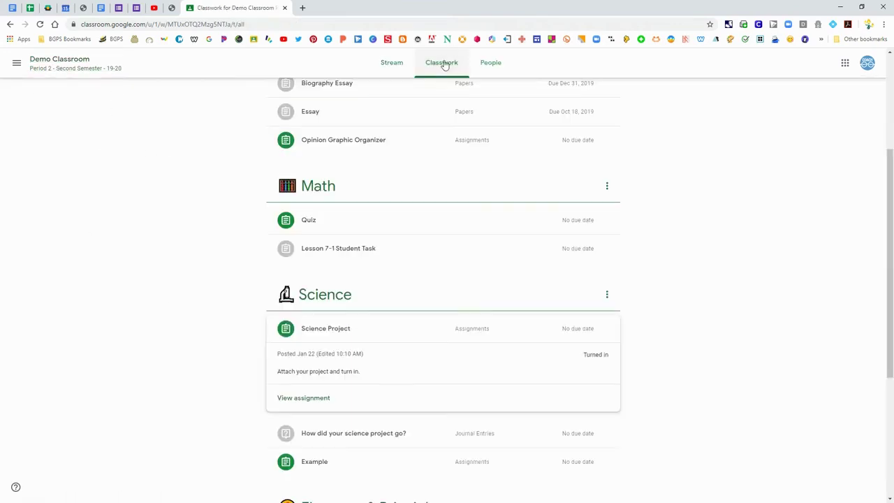
click(336, 336)
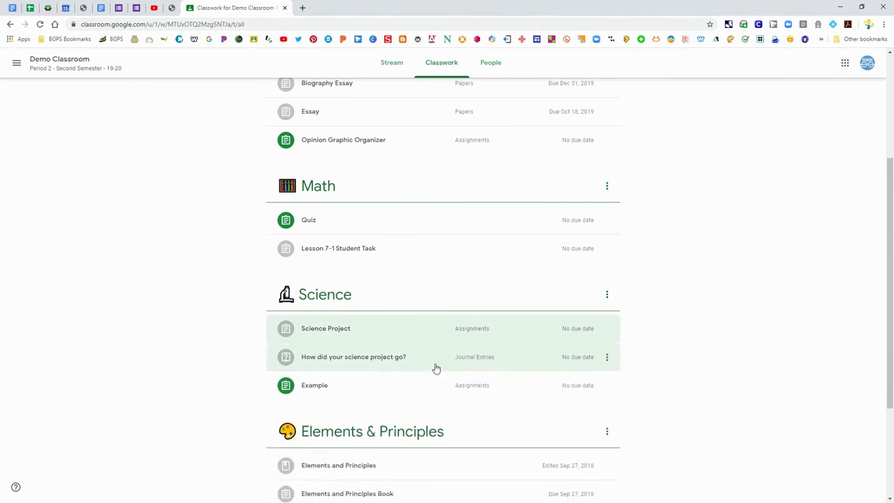
scroll(416, 420, up, 3)
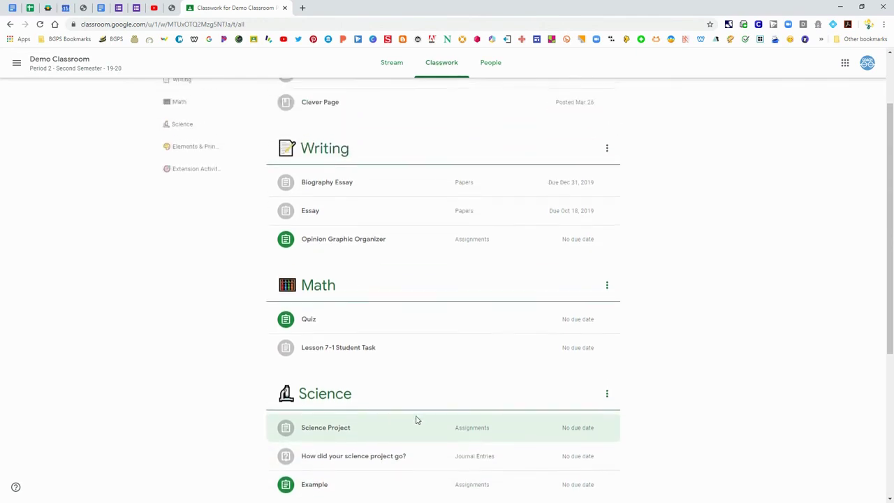